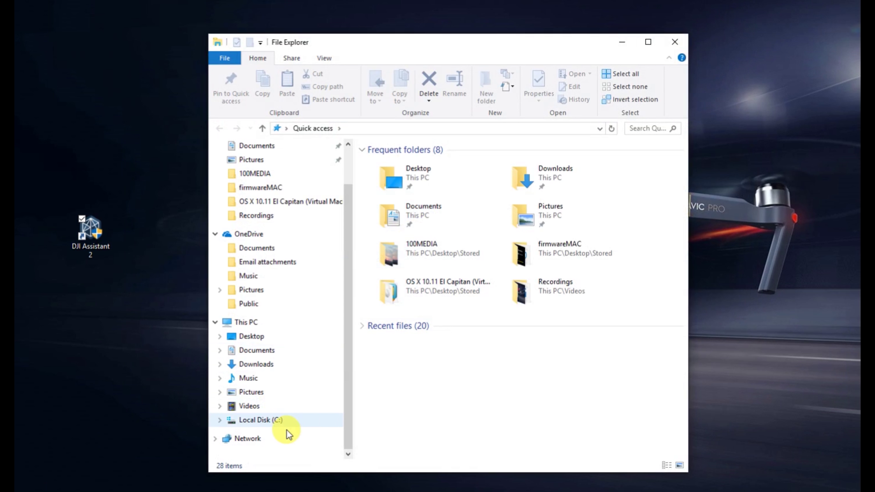
Open Local Disk (C:) from File Explorer's Quick access view
{"action": "left_click", "coordinate": [263, 420]}
Browse to Program Files (x86)\DJI Product\DJI Assistant 2\AppFiles and open main.js in Notepad++
{"action": "left_click", "coordinate": [420, 298]}
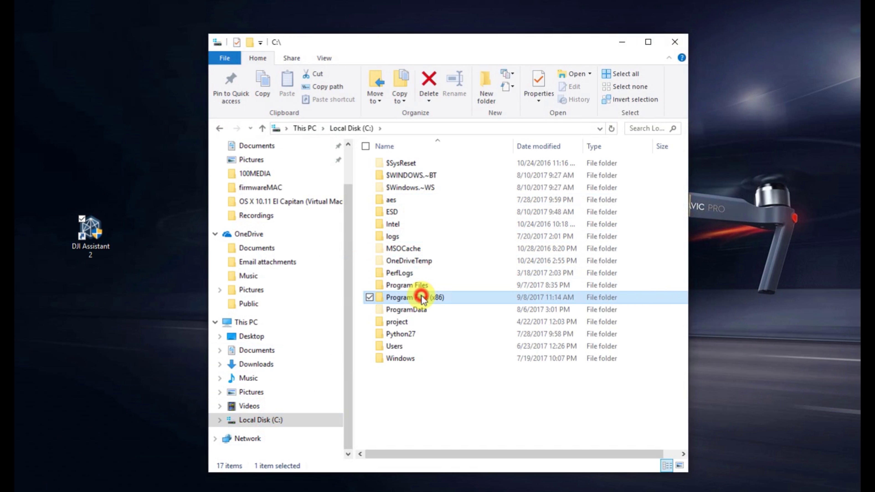
{"action": "double_click", "coordinate": [420, 297]}
{"action": "double_click", "coordinate": [403, 299]}
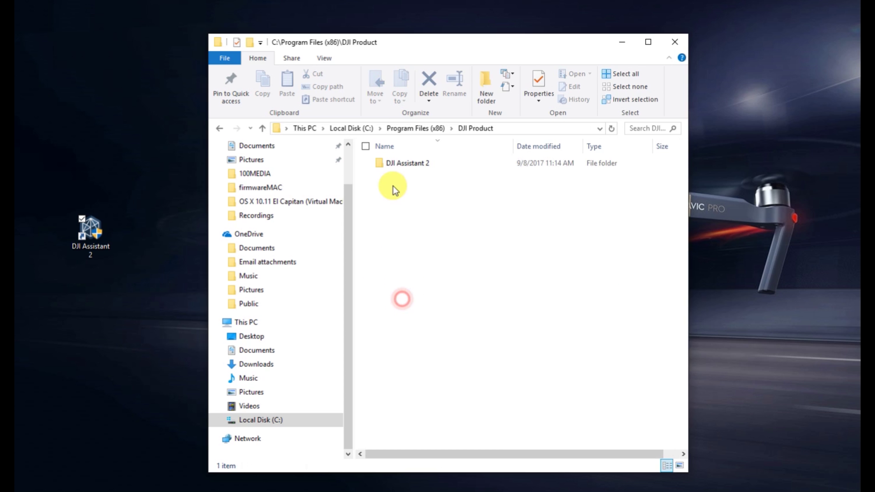
{"action": "double_click", "coordinate": [396, 164]}
{"action": "double_click", "coordinate": [394, 165]}
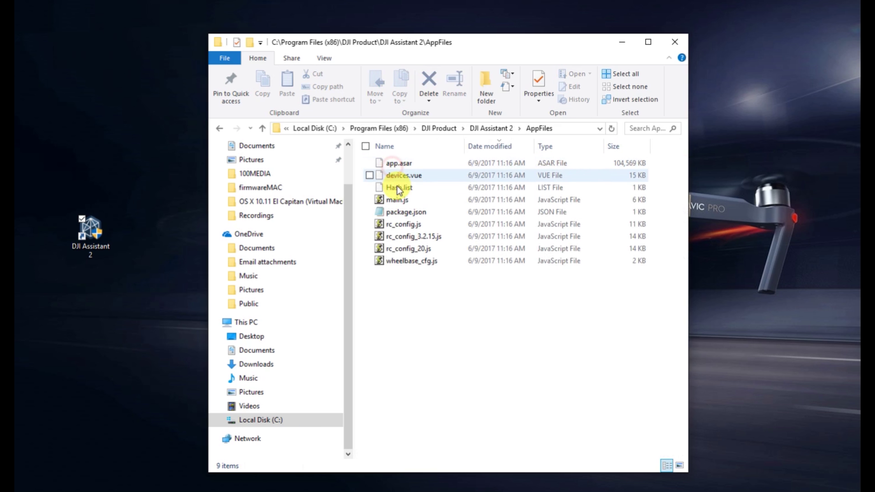
{"action": "right_click", "coordinate": [397, 203]}
{"action": "left_click", "coordinate": [303, 278]}
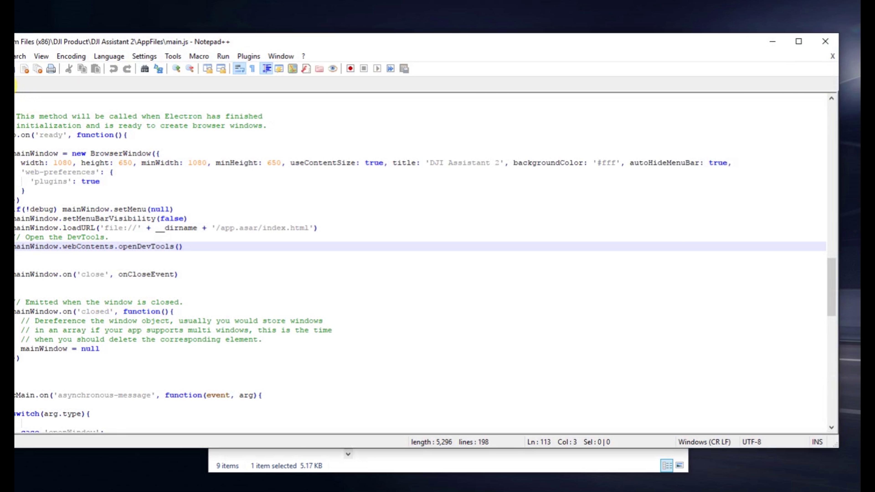
Save main.js by relaunching Notepad++ as Administrator, confirm saving on close, then exit Notepad++
{"action": "left_click", "coordinate": [15, 84]}
{"action": "left_click", "coordinate": [365, 291]}
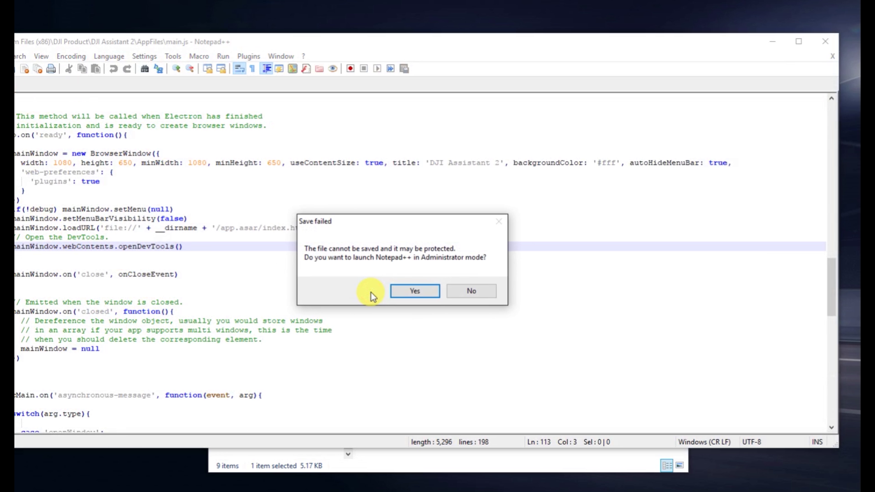
{"action": "left_click", "coordinate": [415, 290]}
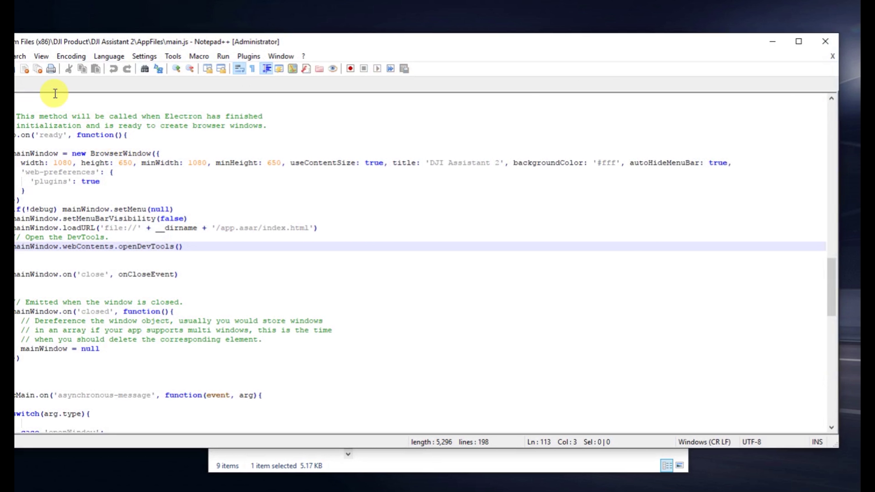
{"action": "left_click", "coordinate": [15, 85]}
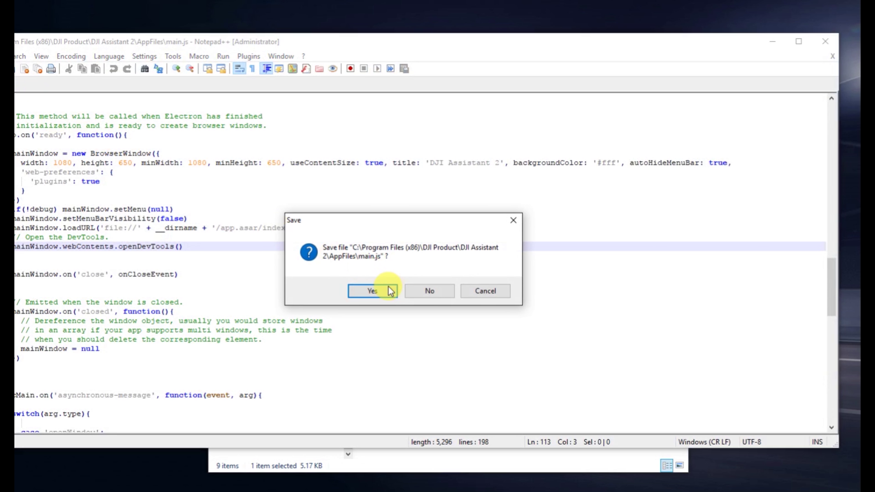
{"action": "left_click", "coordinate": [371, 292]}
{"action": "left_click", "coordinate": [830, 42]}
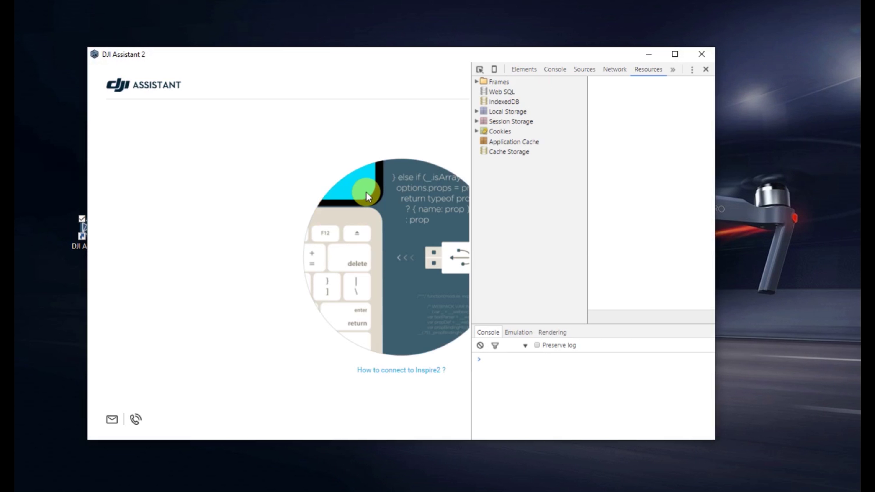
Change the debug value under Local Storage to 1
{"action": "left_click", "coordinate": [670, 138]}
{"action": "double_click", "coordinate": [671, 140]}
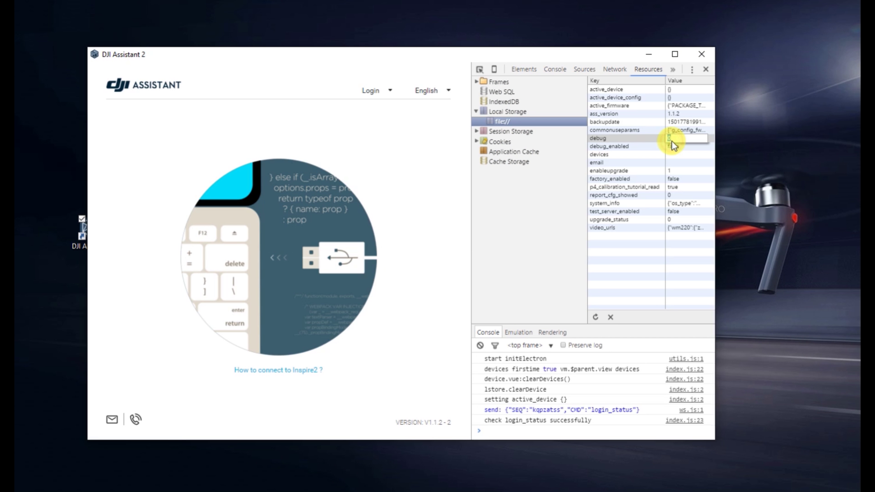
{"action": "type", "text": "1"}
{"action": "key", "text": "Return"}
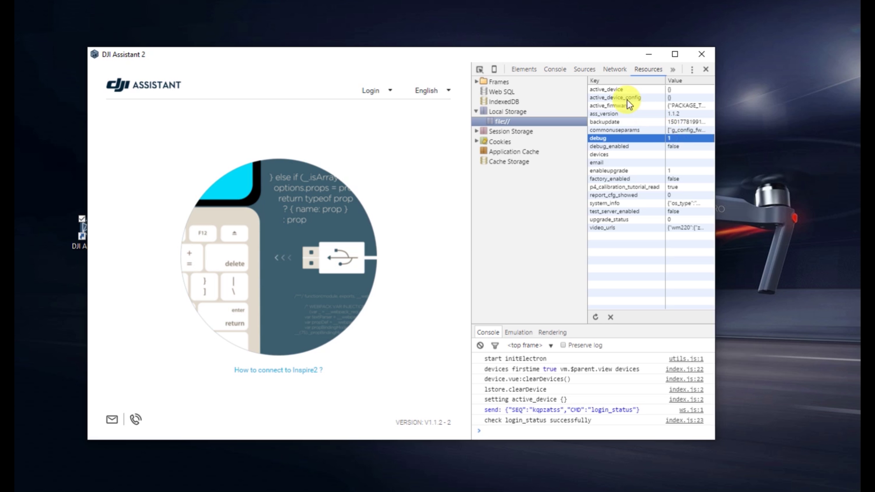
Close the DJI Assistant 2 window and confirm quitting the app
{"action": "left_click_drag", "start_coordinate": [576, 56], "coordinate": [599, 55]}
{"action": "left_click", "coordinate": [725, 55]}
{"action": "left_click", "coordinate": [427, 248]}
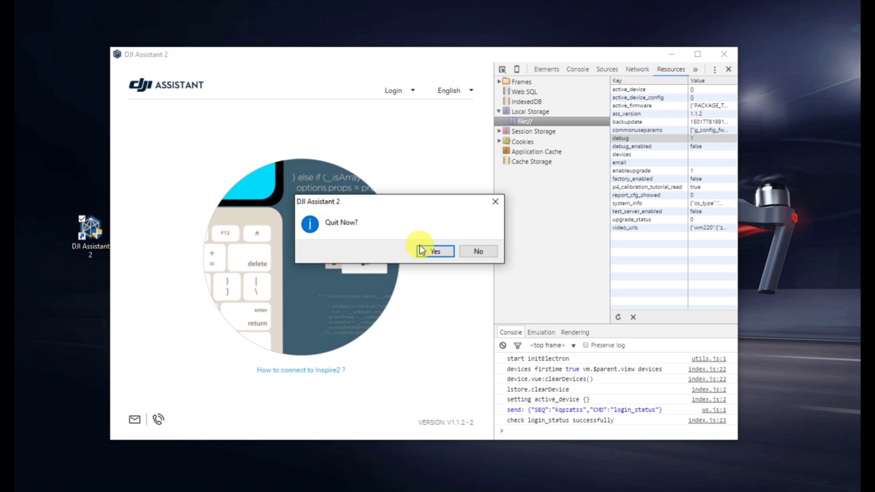
Search the Start menu for 'uninstall', launch the top result and answer the Windows Installer prompt
{"action": "key", "text": "super"}
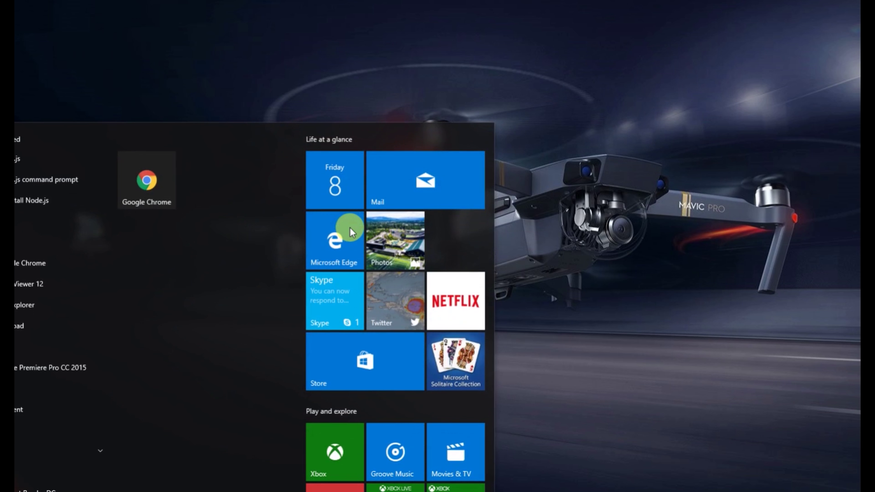
{"action": "type", "text": "uninstall"}
{"action": "key", "text": "Return"}
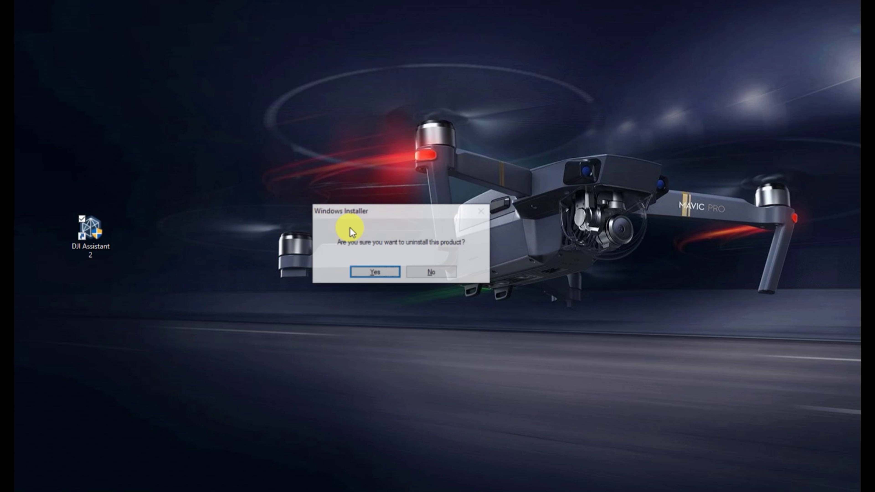
{"action": "left_click", "coordinate": [427, 271]}
Search the Start menu for 'remove' and open Add or remove programs
{"action": "key", "text": "super"}
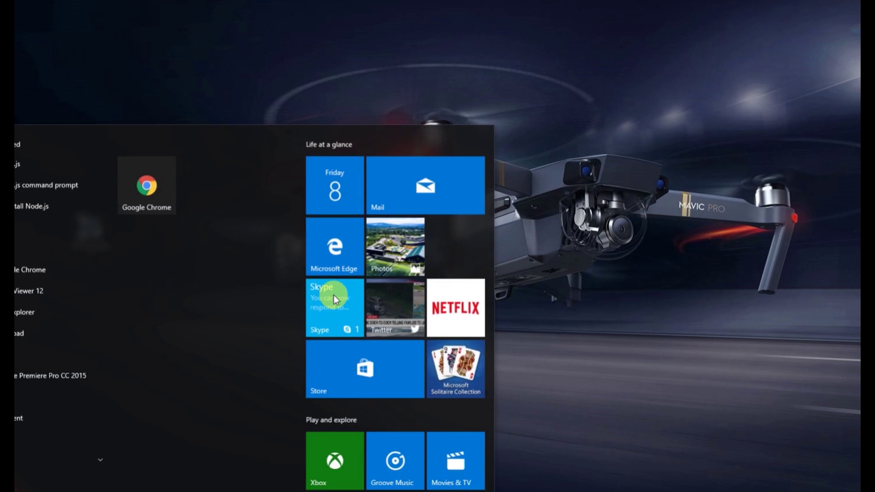
{"action": "type", "text": "remove"}
{"action": "key", "text": "Return"}
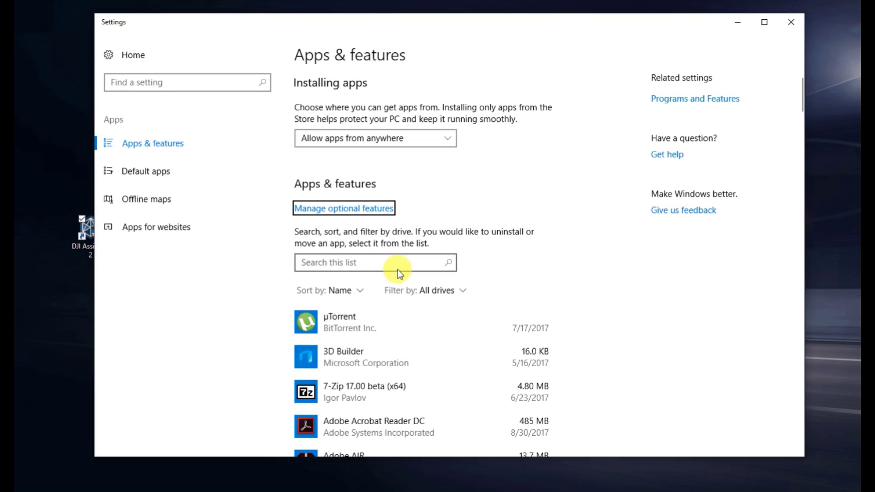
Uninstall DJI Assistant 2 V1.1.1 from Apps & features and acknowledge the removal message
{"action": "scroll", "coordinate": [422, 351], "scroll_direction": "down", "scroll_amount": 10}
{"action": "scroll", "coordinate": [422, 351], "scroll_direction": "down", "scroll_amount": 10}
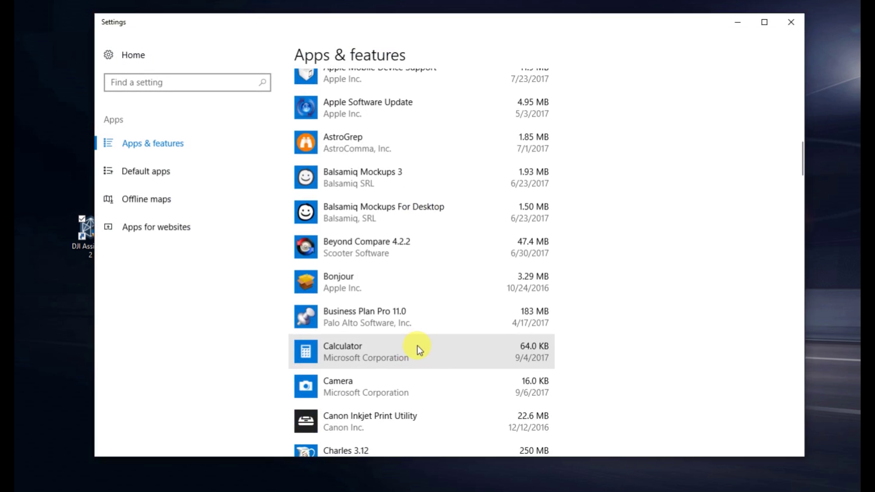
{"action": "scroll", "coordinate": [386, 348], "scroll_direction": "down", "scroll_amount": 5}
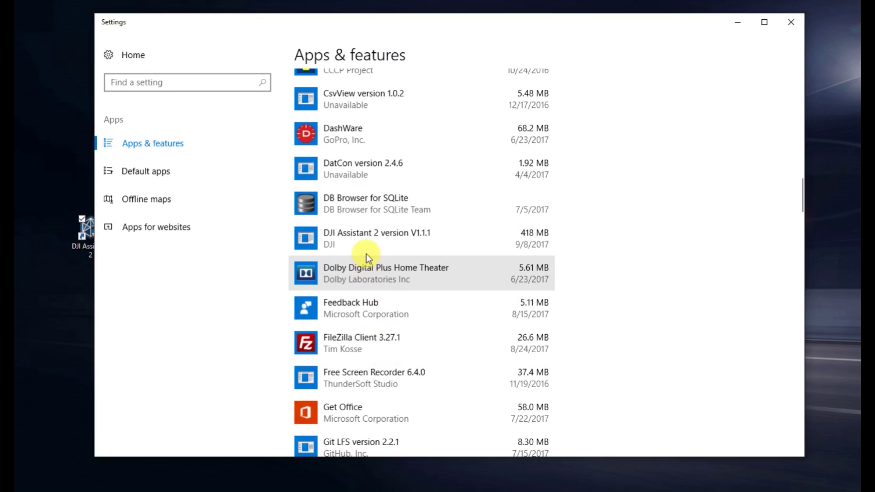
{"action": "left_click", "coordinate": [366, 241]}
{"action": "scroll", "coordinate": [365, 235], "scroll_direction": "down", "scroll_amount": 1}
{"action": "left_click", "coordinate": [523, 240]}
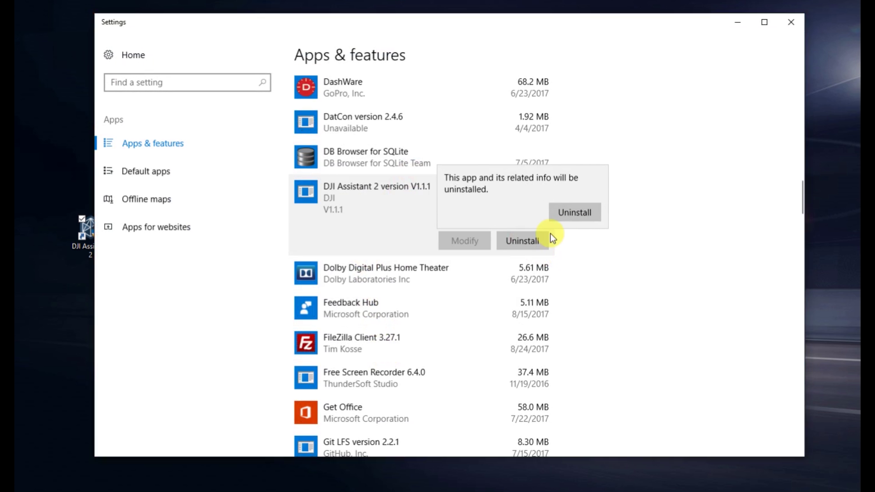
{"action": "left_click", "coordinate": [571, 215]}
{"action": "left_click", "coordinate": [434, 292]}
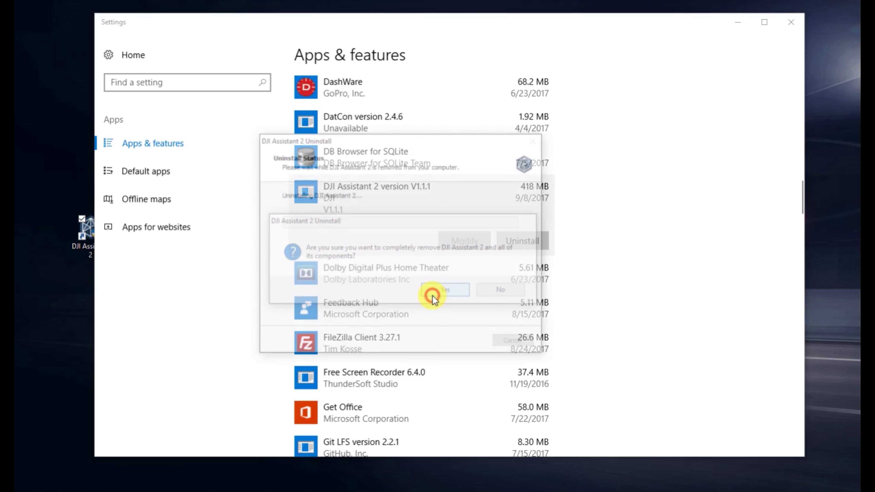
{"action": "left_click", "coordinate": [802, 21]}
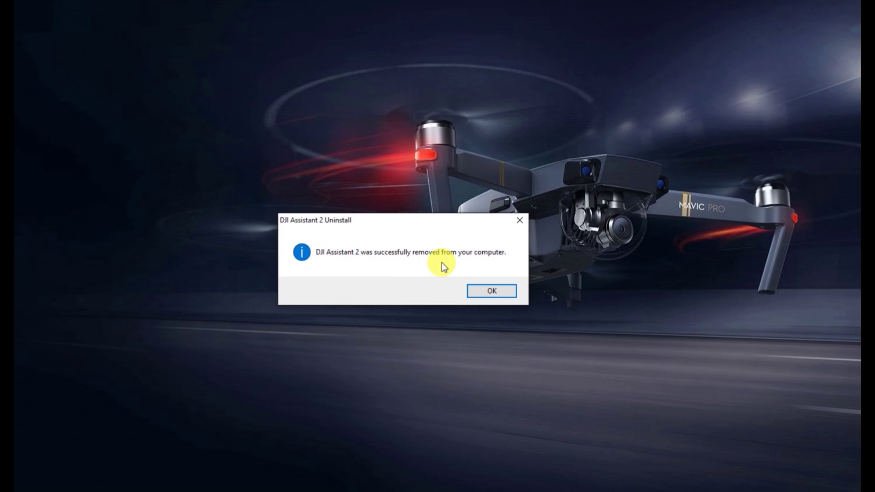
{"action": "left_click", "coordinate": [490, 289]}
Delete the leftover DJI Product folder from Program Files (x86), granting permission
{"action": "left_click", "coordinate": [80, 489]}
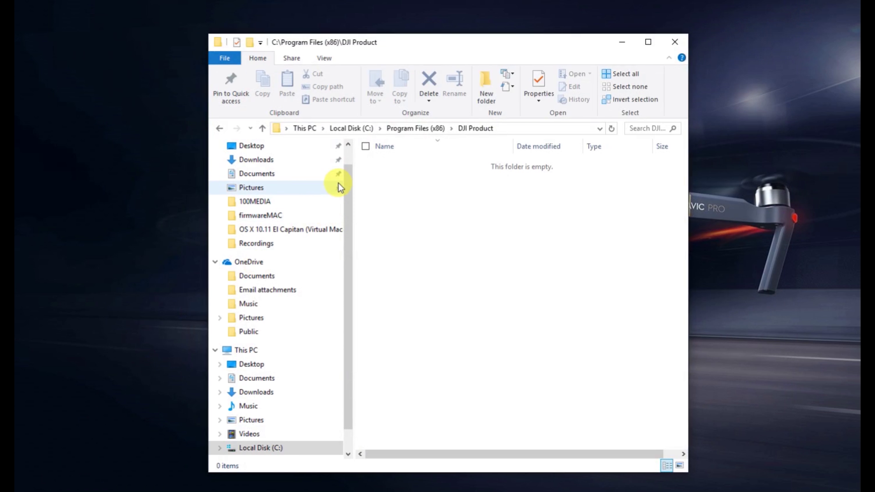
{"action": "left_click", "coordinate": [420, 128]}
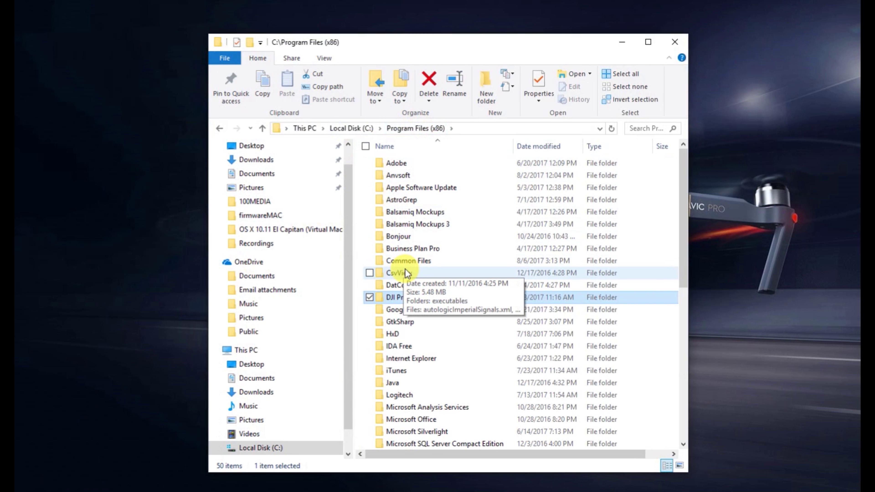
{"action": "key", "text": "Delete"}
{"action": "left_click", "coordinate": [377, 174]}
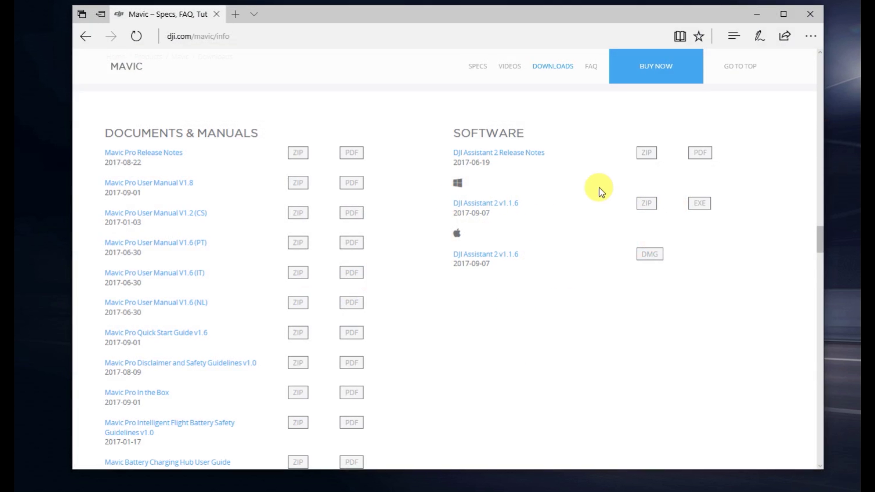
Download the DJI Assistant 2 v1.1.6 EXE installer set to run, and review Norton's file details
{"action": "left_click", "coordinate": [694, 206]}
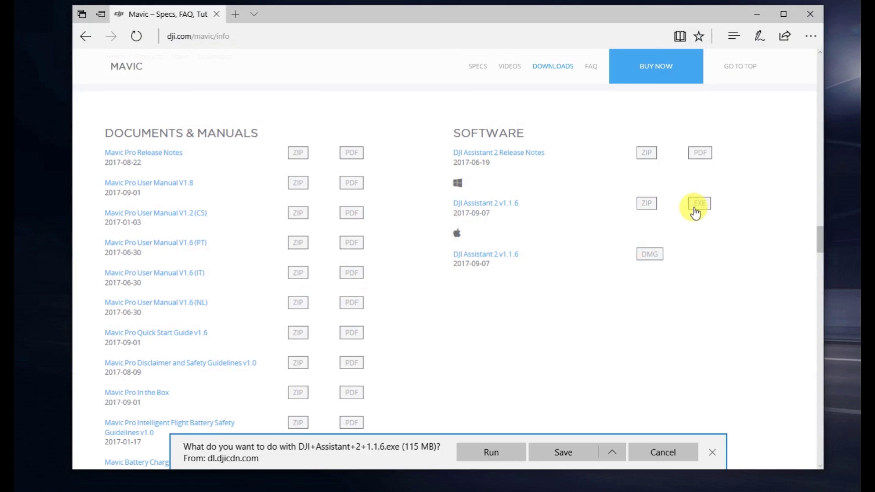
{"action": "left_click", "coordinate": [496, 452]}
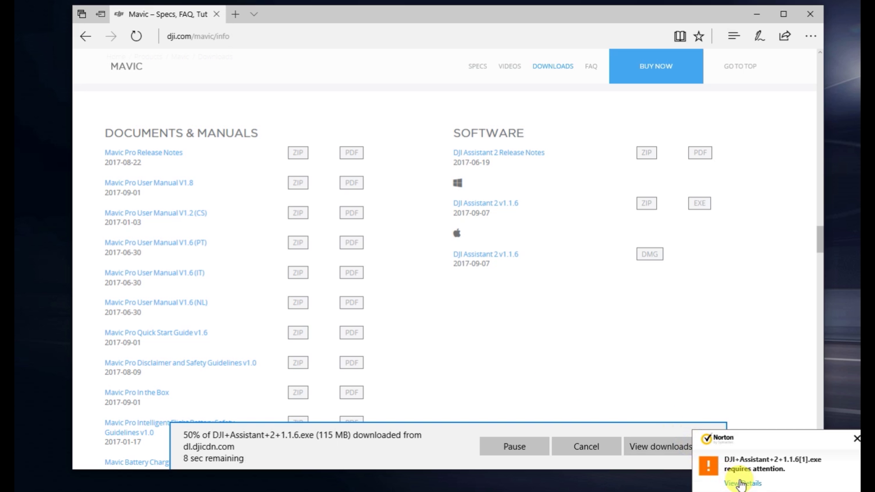
{"action": "left_click", "coordinate": [740, 483]}
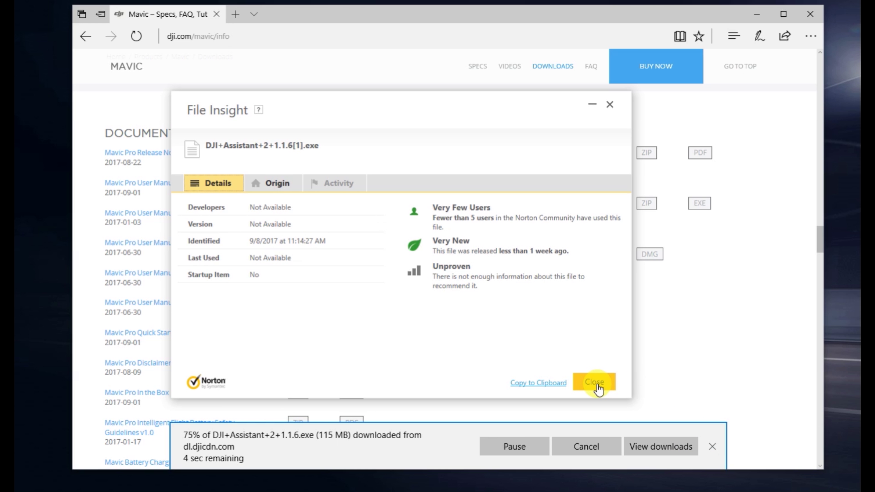
{"action": "left_click", "coordinate": [598, 388]}
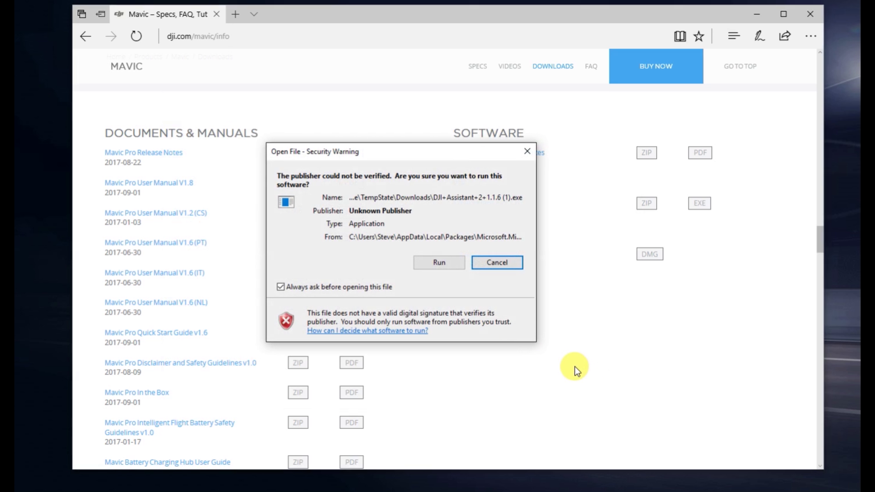
Allow the unverified DJI Assistant 2 installer to run from the security warning
{"action": "left_click", "coordinate": [434, 262]}
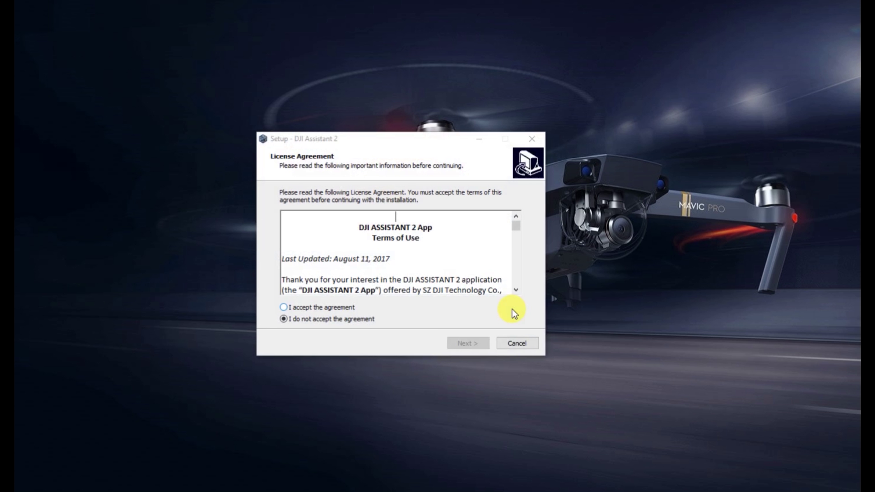
Accept the license, keep the default location, Start menu folder and tasks, and install
{"action": "left_click", "coordinate": [318, 307]}
{"action": "left_click", "coordinate": [461, 343]}
{"action": "left_click", "coordinate": [470, 344]}
{"action": "left_click", "coordinate": [471, 344]}
{"action": "left_click", "coordinate": [474, 344]}
{"action": "left_click", "coordinate": [478, 343]}
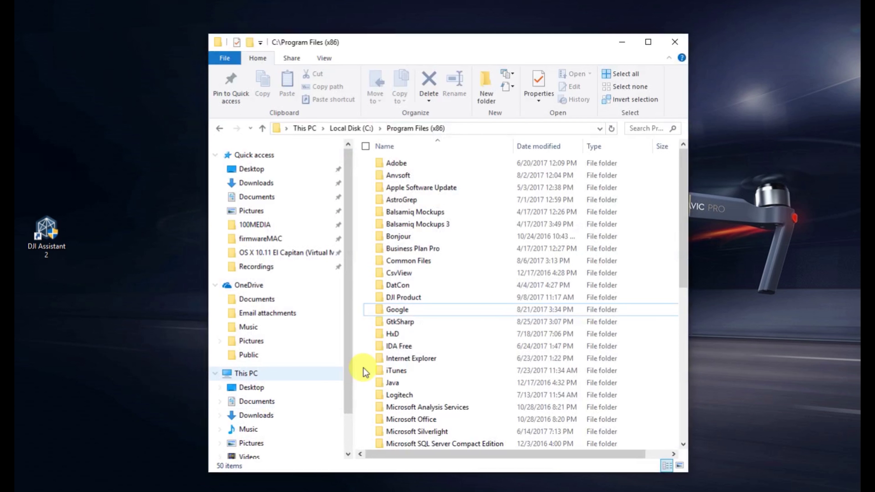
Open DJI Product\DJI Assistant 2\AppFiles, then launch DJI Assistant 2 from its desktop shortcut
{"action": "double_click", "coordinate": [405, 299]}
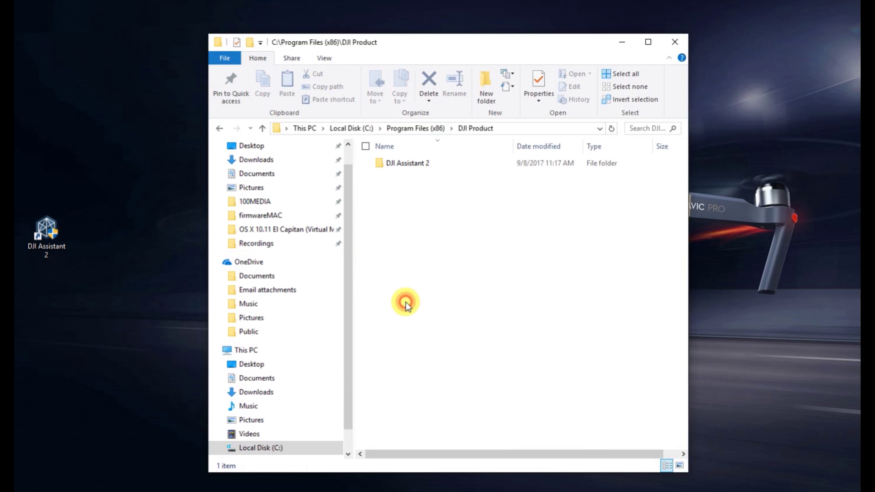
{"action": "double_click", "coordinate": [400, 164]}
{"action": "double_click", "coordinate": [411, 163]}
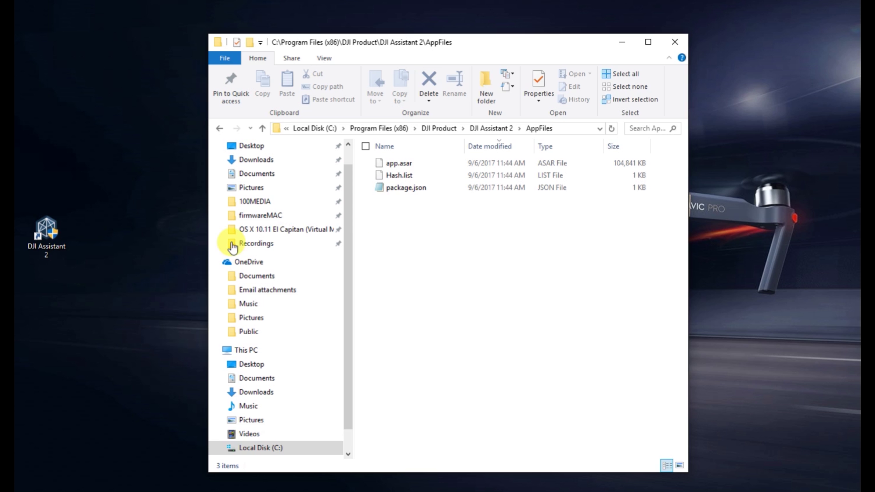
{"action": "left_click", "coordinate": [47, 233]}
{"action": "double_click", "coordinate": [47, 232]}
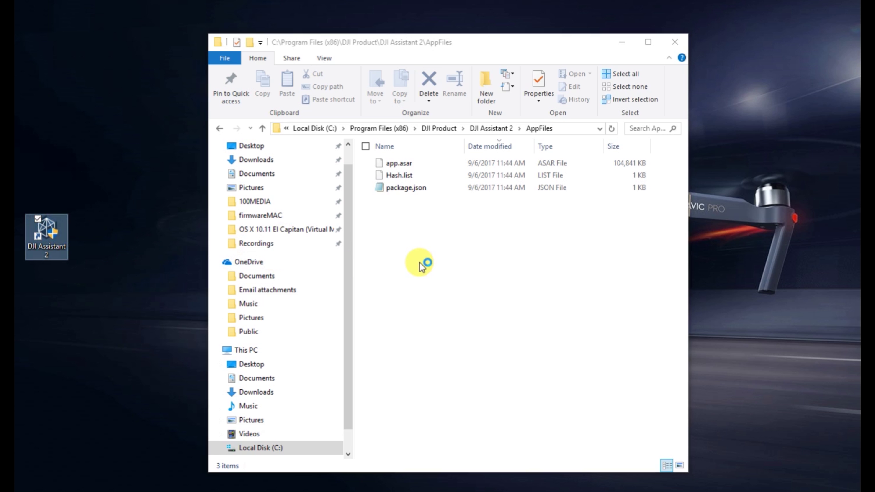